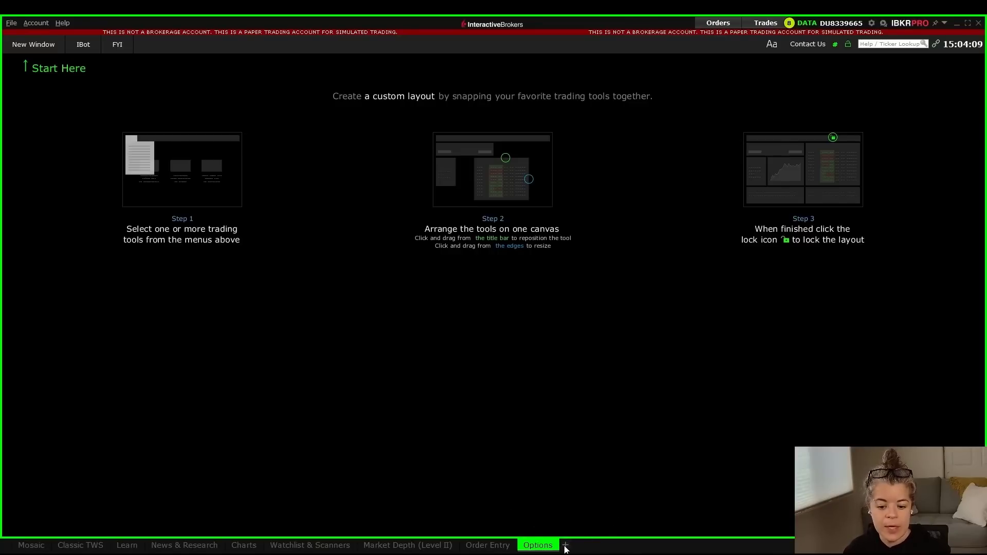
Open the layout library, filter it to Options layouts, and widen the Browse Layouts window.
{"action": "left_click", "coordinate": [565, 545]}
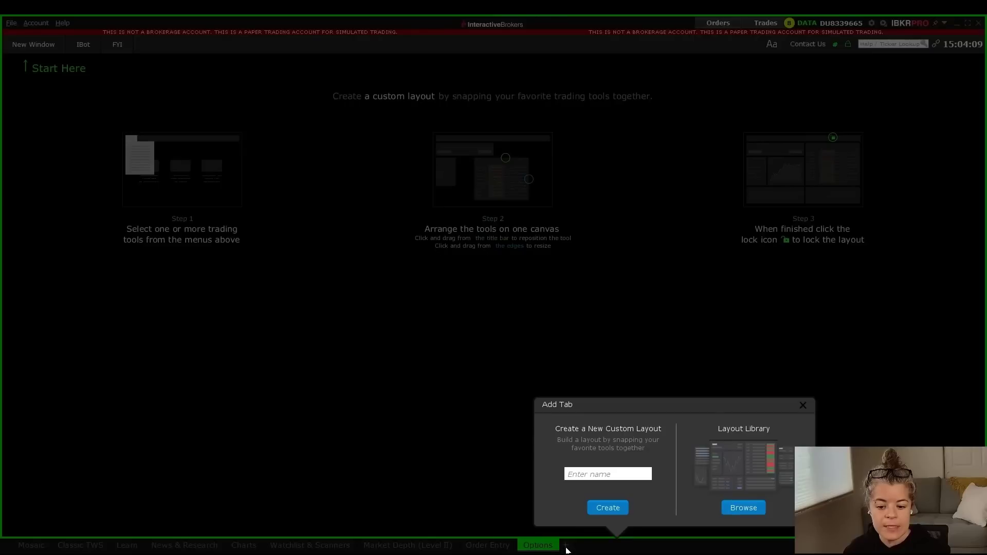
{"action": "left_click", "coordinate": [743, 508]}
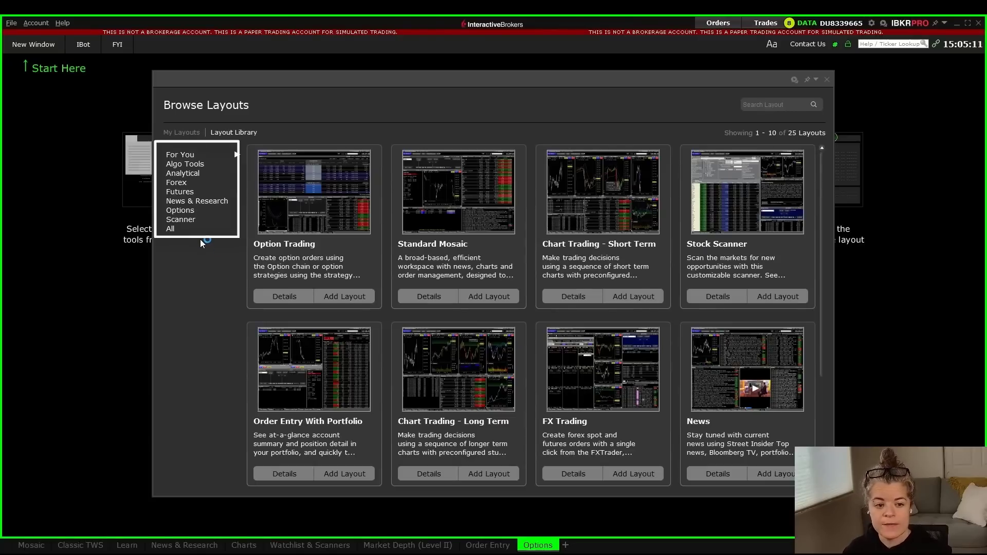
{"action": "left_click", "coordinate": [191, 211]}
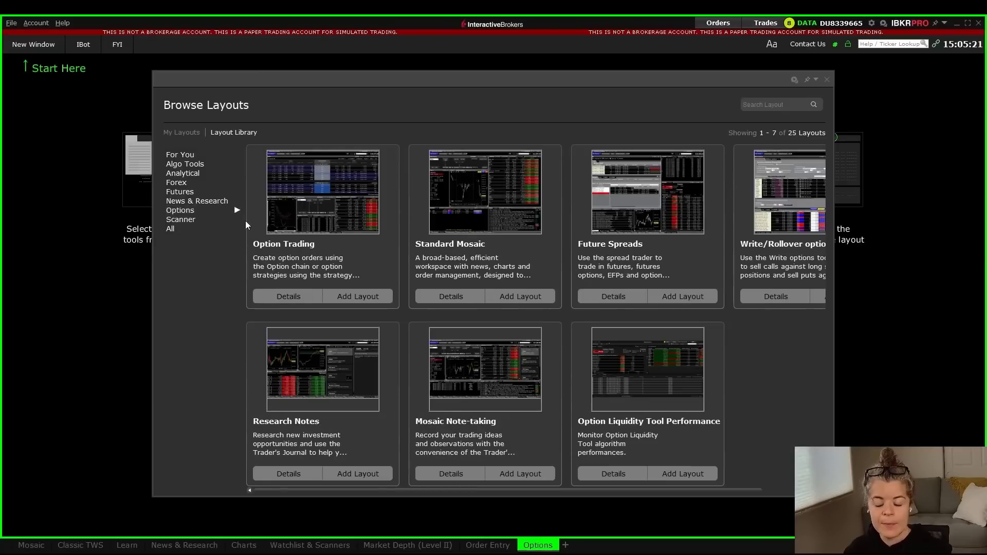
{"action": "left_click_drag", "start_coordinate": [834, 280], "coordinate": [910, 284]}
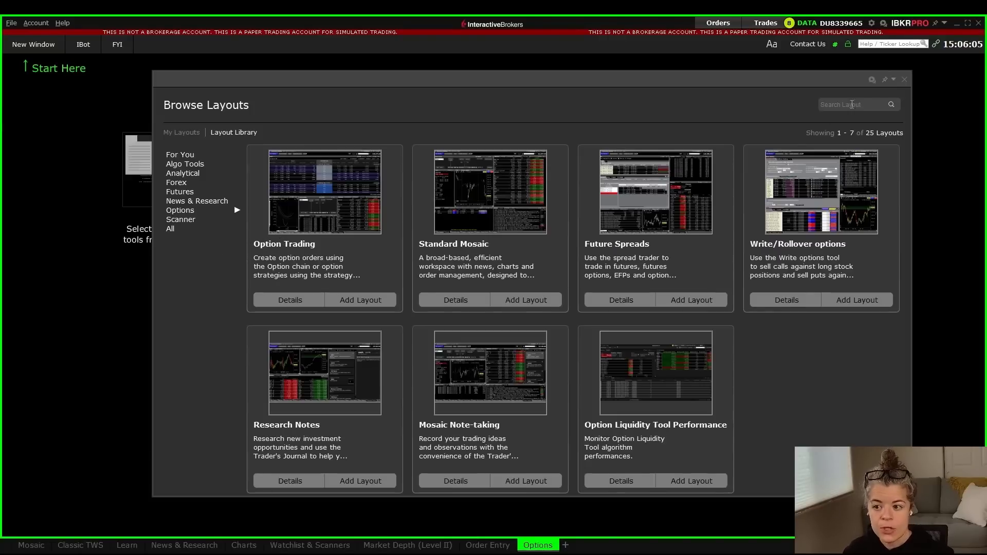
Close the layout library and add an Option Chain window from Option Tools.
{"action": "left_click", "coordinate": [904, 80]}
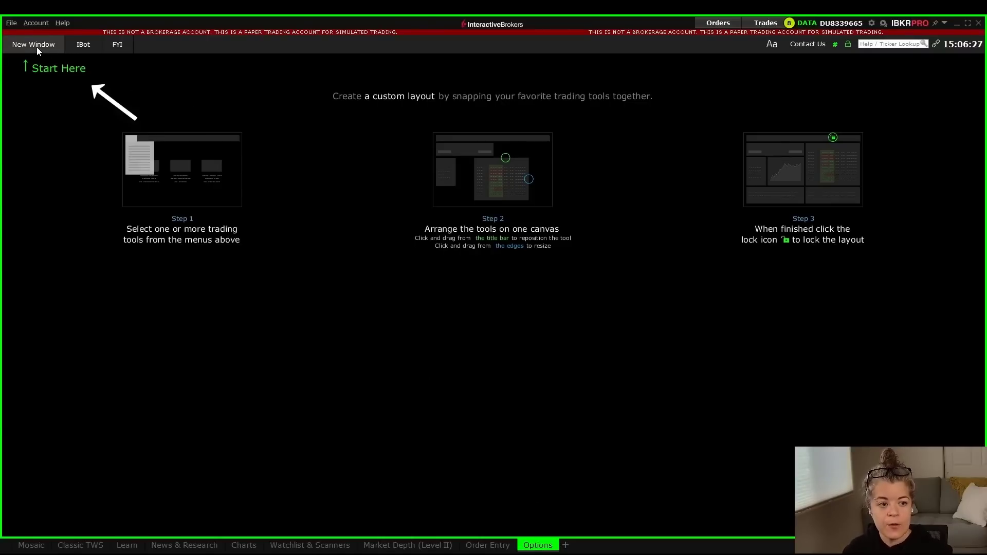
{"action": "left_click", "coordinate": [36, 48]}
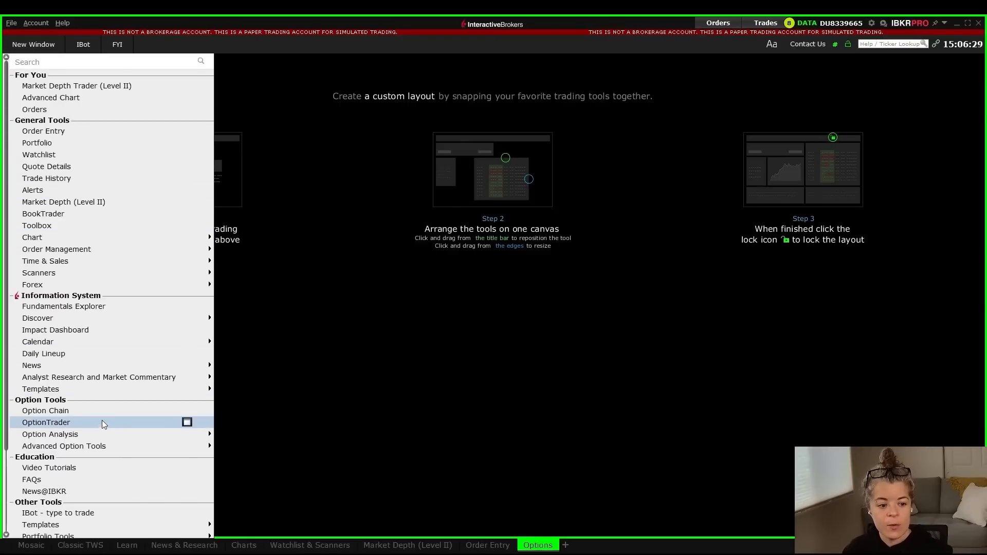
{"action": "mouse_move", "coordinate": [58, 395]}
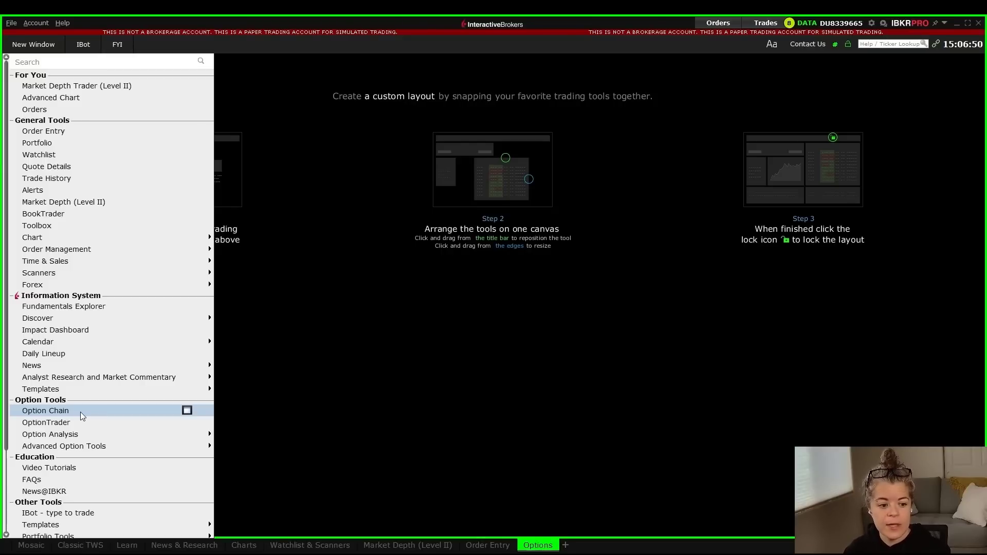
{"action": "left_click", "coordinate": [81, 414]}
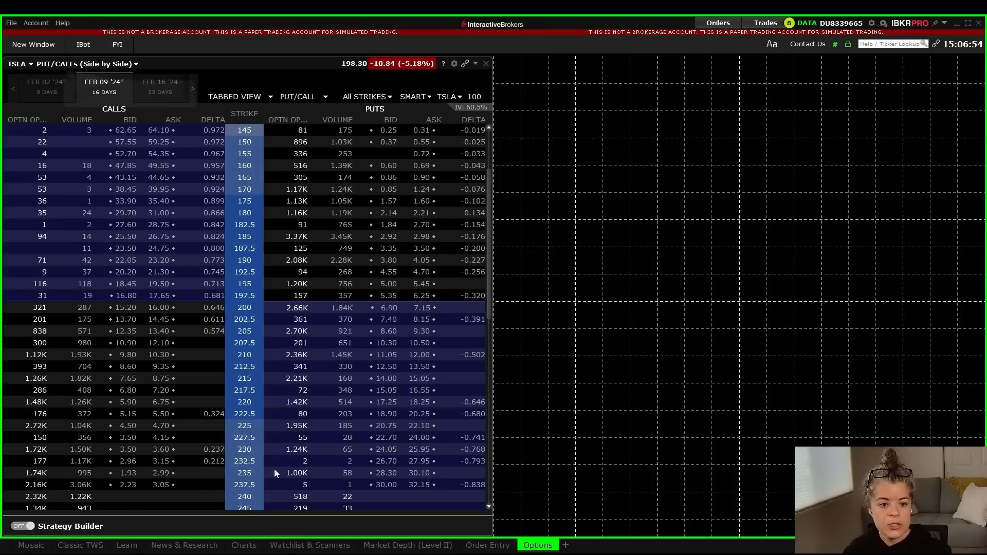
{"action": "left_click", "coordinate": [33, 44]}
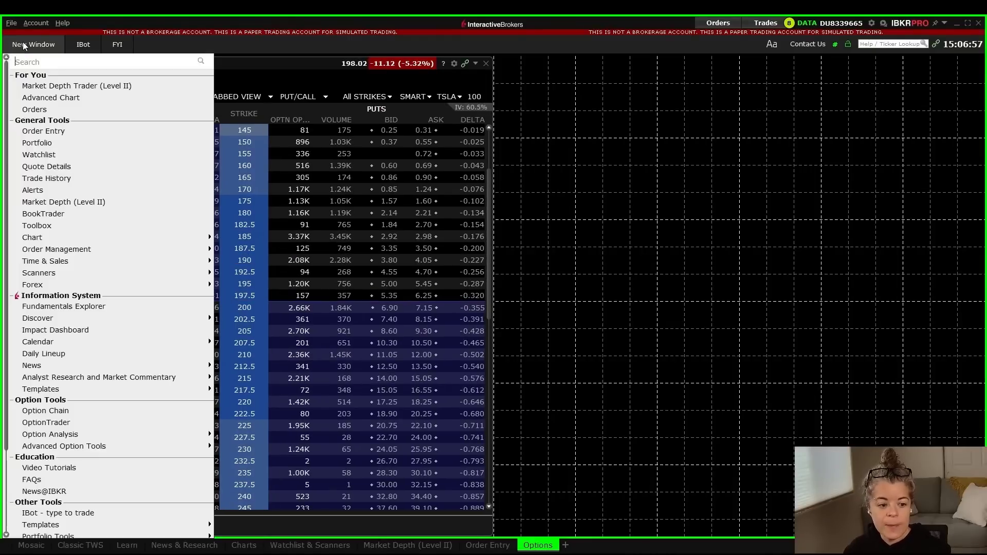
{"action": "left_click", "coordinate": [116, 423]}
{"action": "left_click", "coordinate": [492, 333]}
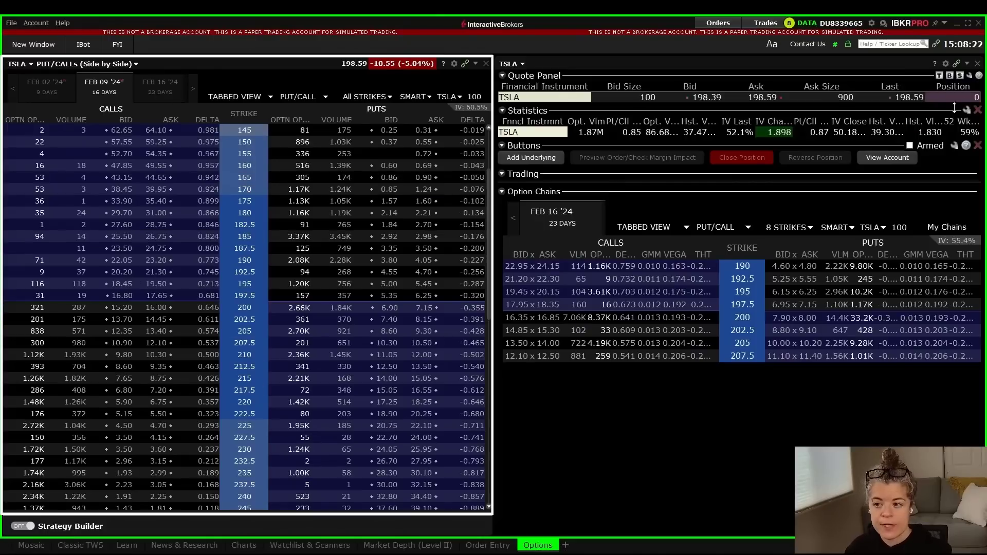
{"action": "left_click", "coordinate": [976, 63]}
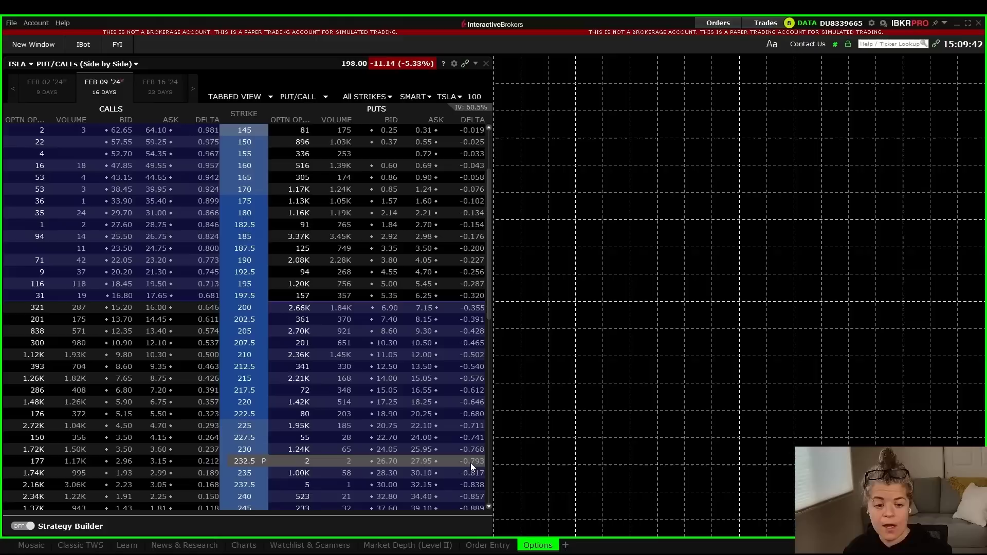
{"action": "left_click", "coordinate": [57, 47]}
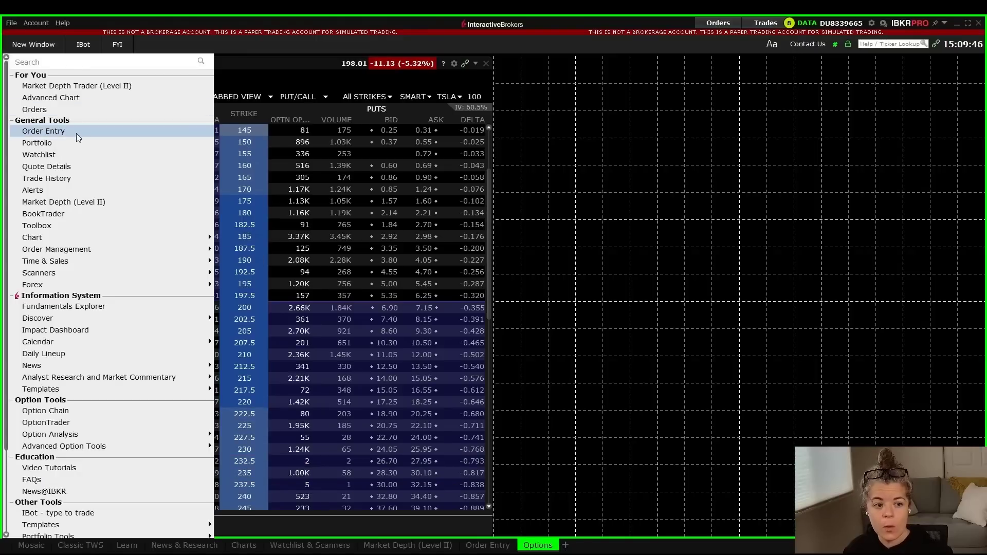
Add an Order Entry window loaded with a sell of the TSLA Feb09'24 145 call at 64.44.
{"action": "left_click", "coordinate": [76, 133]}
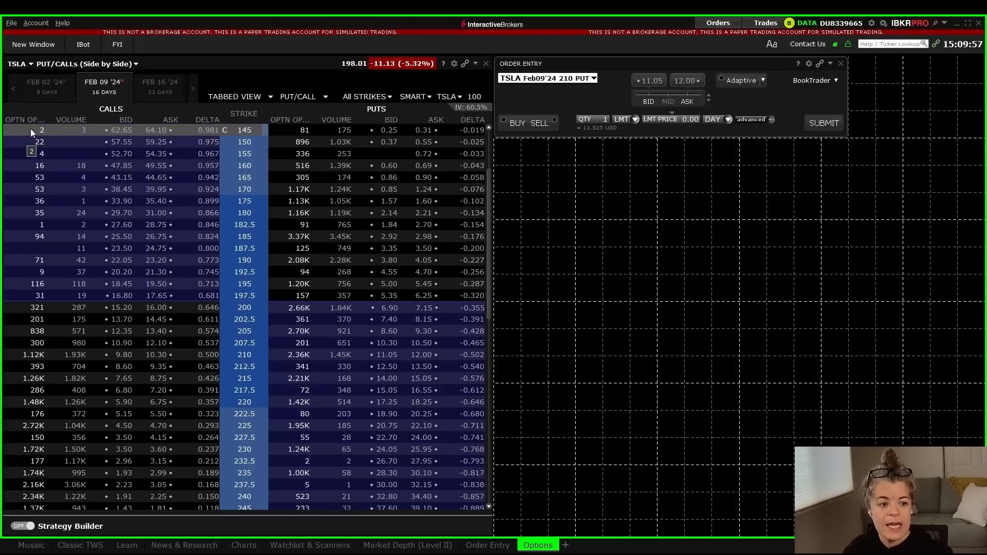
{"action": "left_click", "coordinate": [114, 132]}
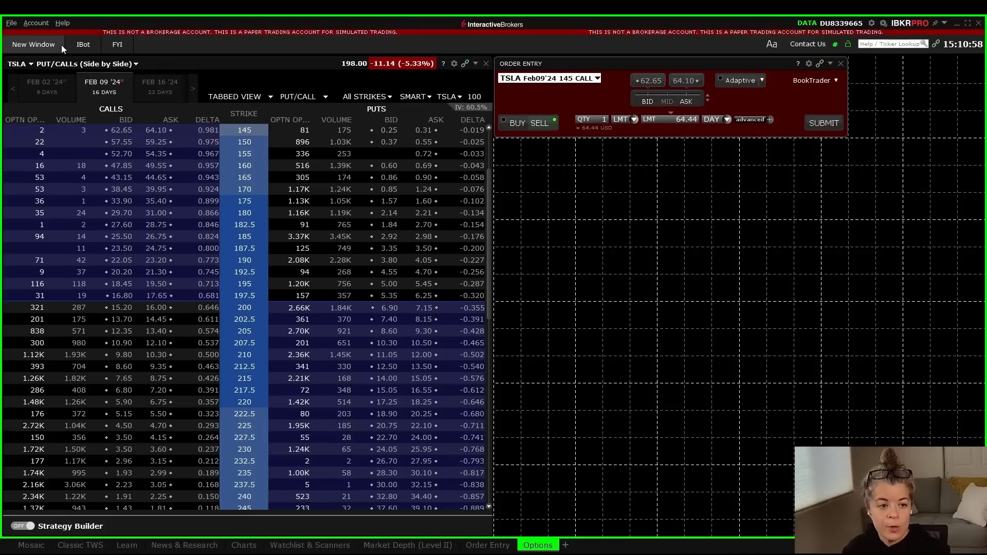
Add an Orders list from Order Management and dock it under Order Entry.
{"action": "left_click", "coordinate": [51, 44]}
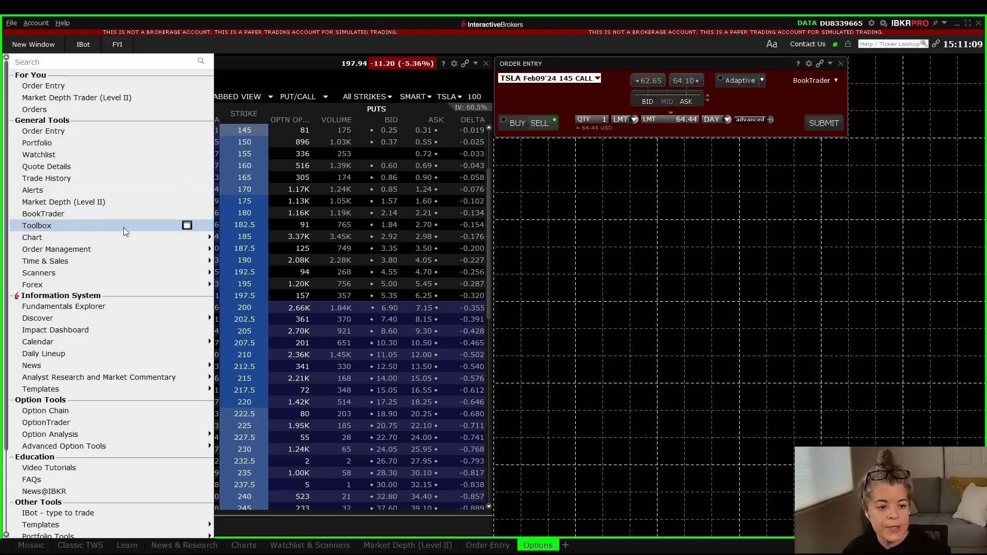
{"action": "mouse_move", "coordinate": [203, 248]}
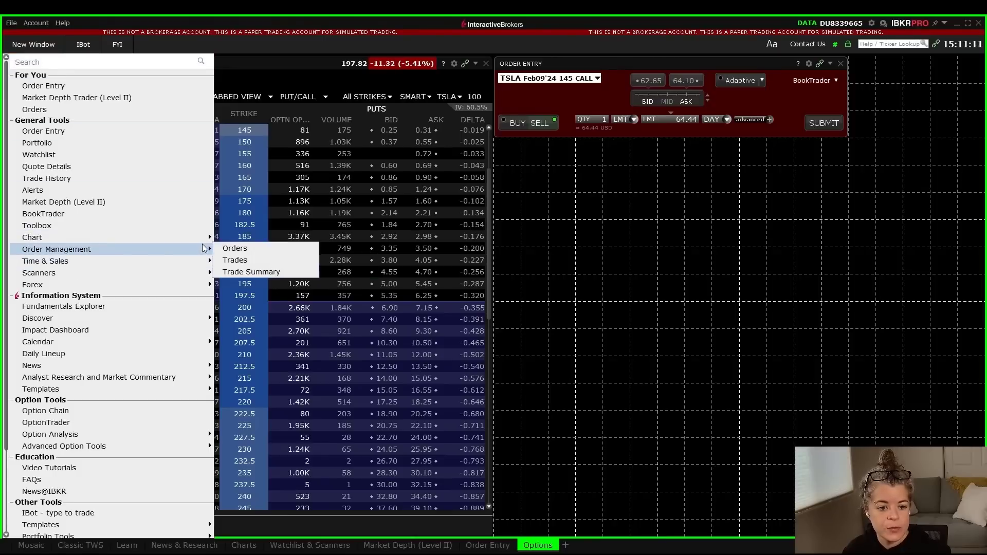
{"action": "left_click", "coordinate": [285, 248]}
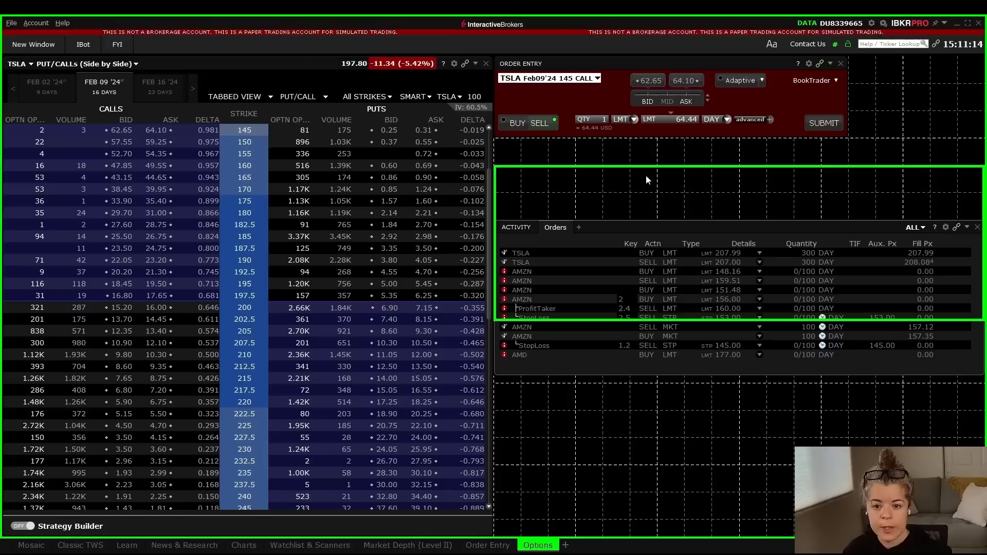
{"action": "left_click", "coordinate": [646, 151]}
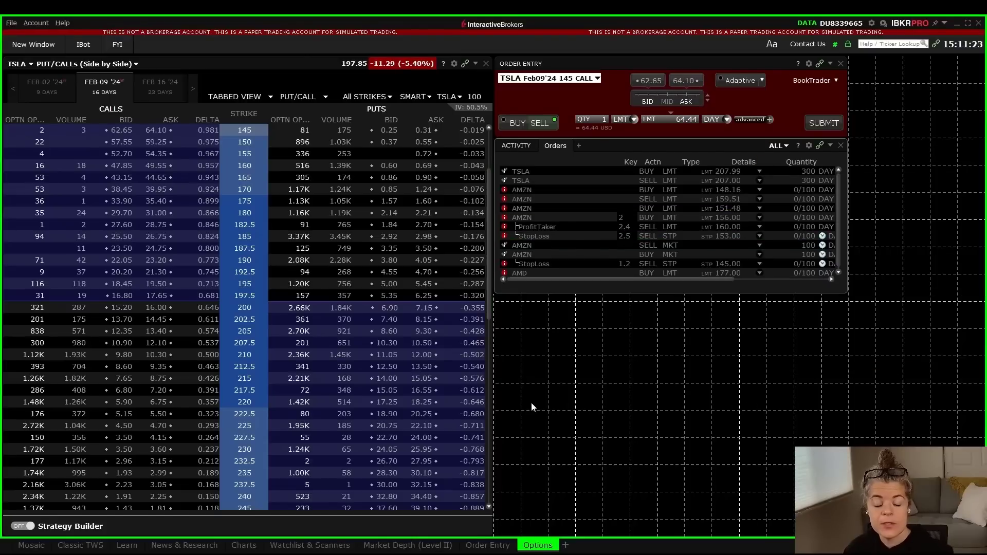
{"action": "left_click", "coordinate": [30, 47]}
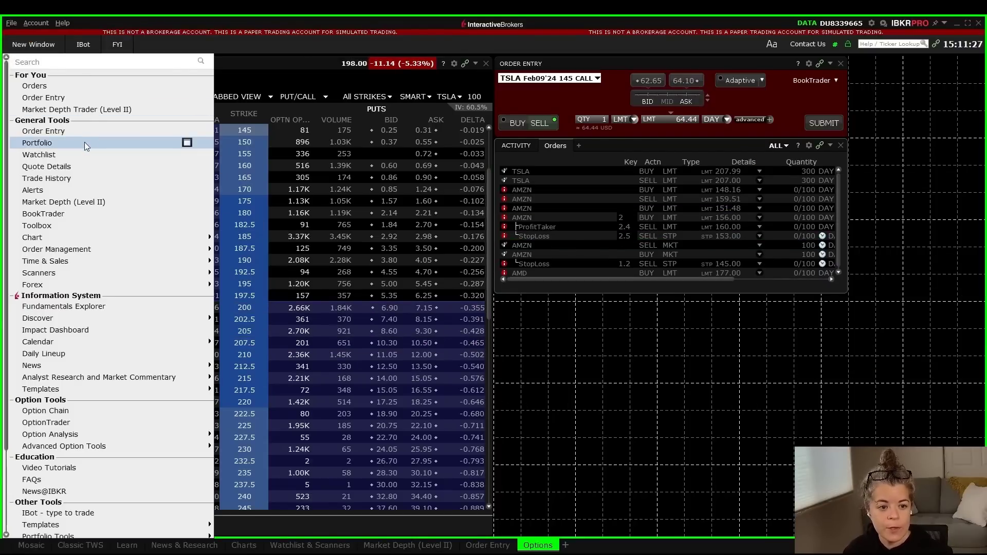
Dock a Portfolio monitor under the Orders panel showing daily P&L, margin and positions.
{"action": "left_click", "coordinate": [182, 143]}
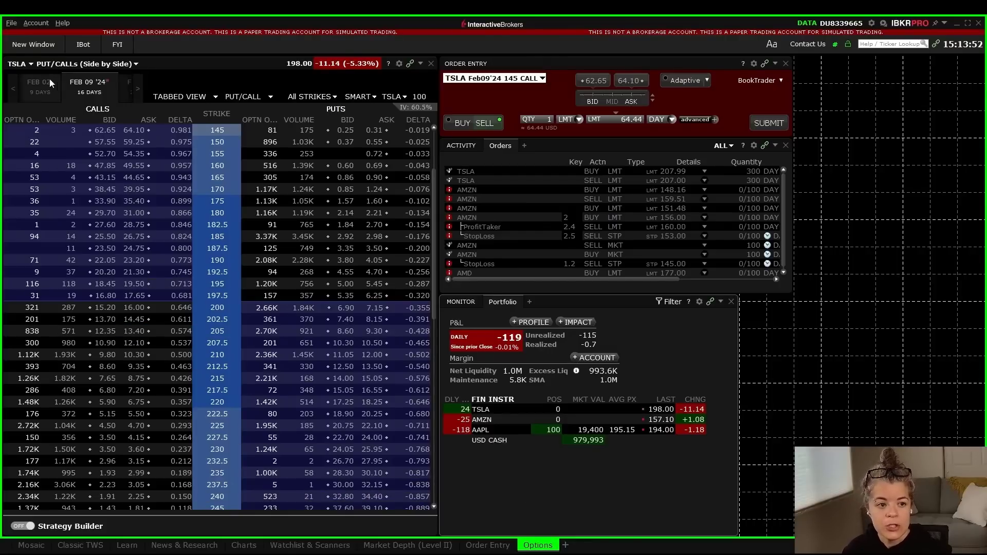
Open the Option Analysis Performance Profile for the TSLA Feb09'24 145 CALL.
{"action": "left_click", "coordinate": [37, 45]}
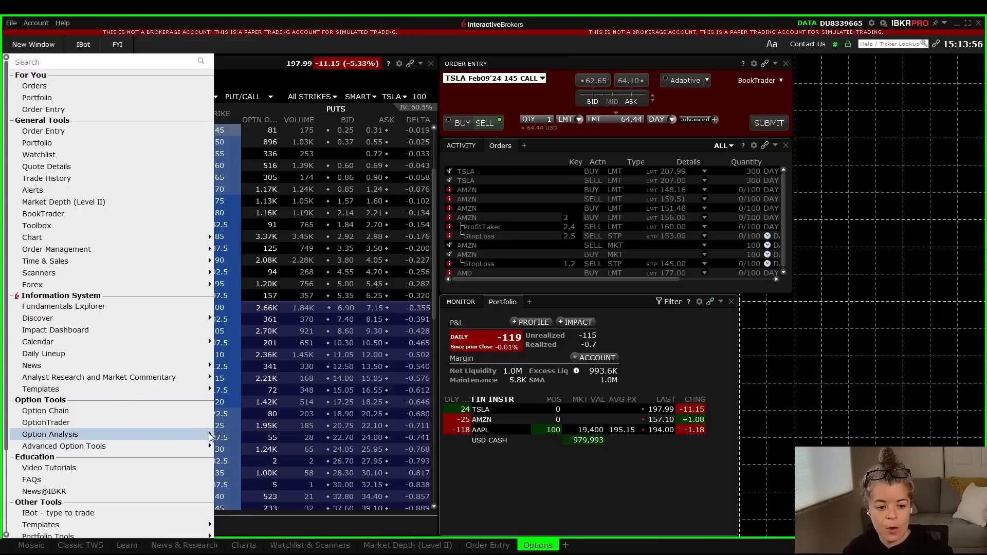
{"action": "mouse_move", "coordinate": [203, 434]}
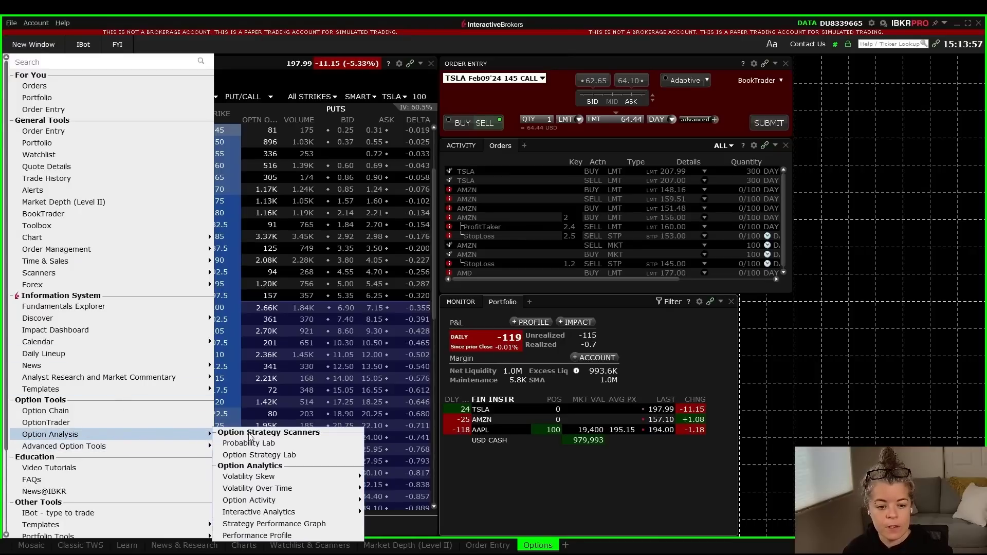
{"action": "left_click", "coordinate": [281, 537]}
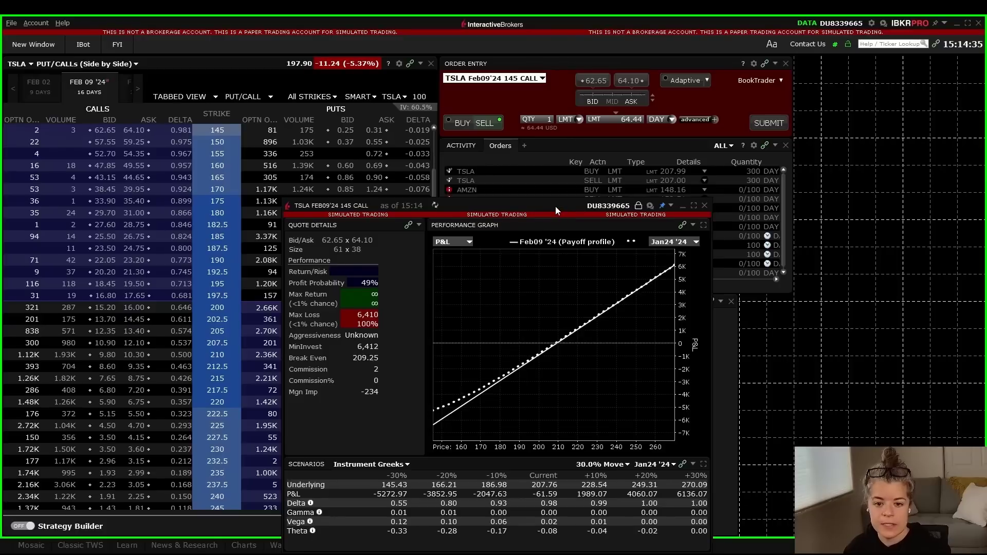
Move the performance profile to the lower right and narrow the Orders and Order Entry panels.
{"action": "left_click_drag", "start_coordinate": [554, 205], "coordinate": [751, 306]}
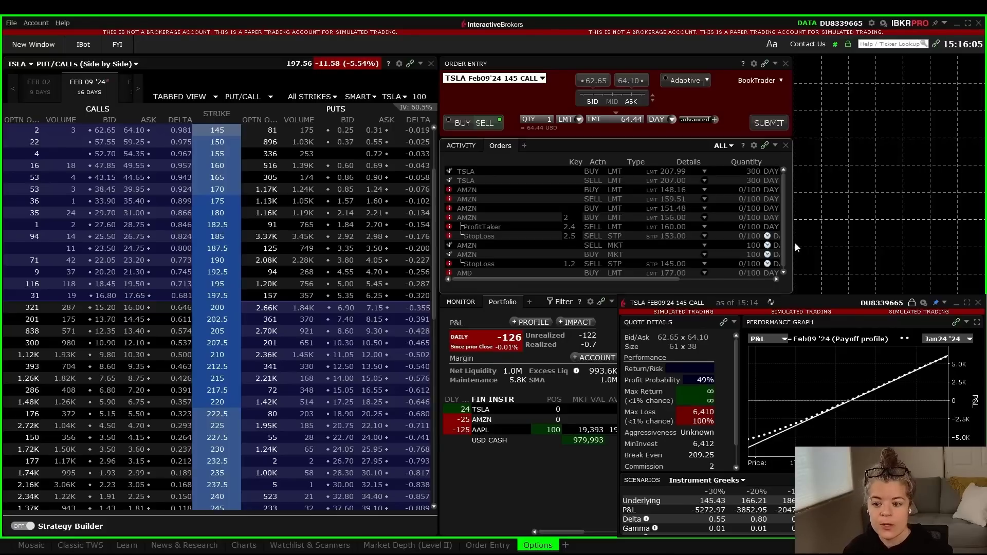
{"action": "left_click_drag", "start_coordinate": [794, 242], "coordinate": [740, 246]}
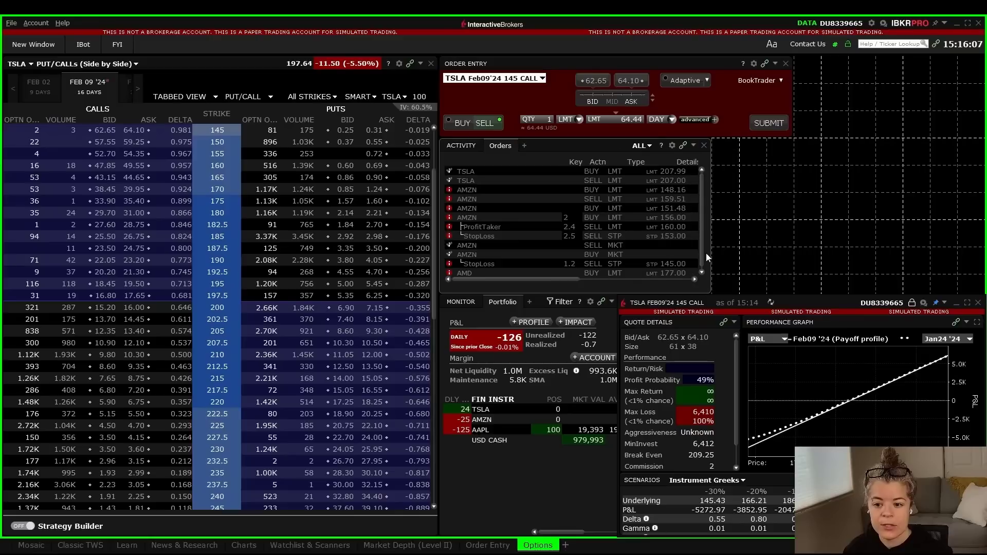
{"action": "left_click_drag", "start_coordinate": [794, 96], "coordinate": [739, 96]}
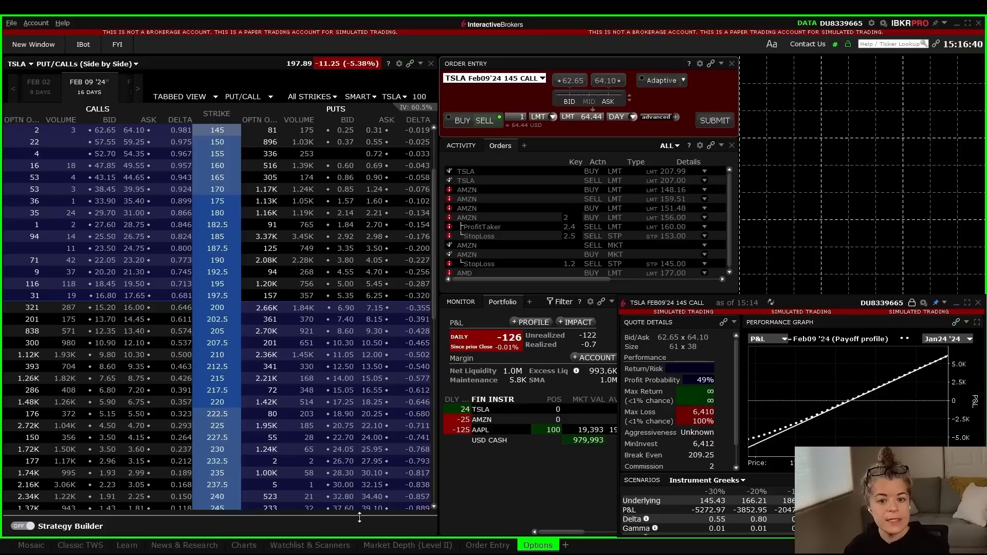
Place a Thumbnail Chart in the empty top-right space and extend its bottom edge downward.
{"action": "left_click", "coordinate": [42, 45]}
{"action": "mouse_move", "coordinate": [99, 237]}
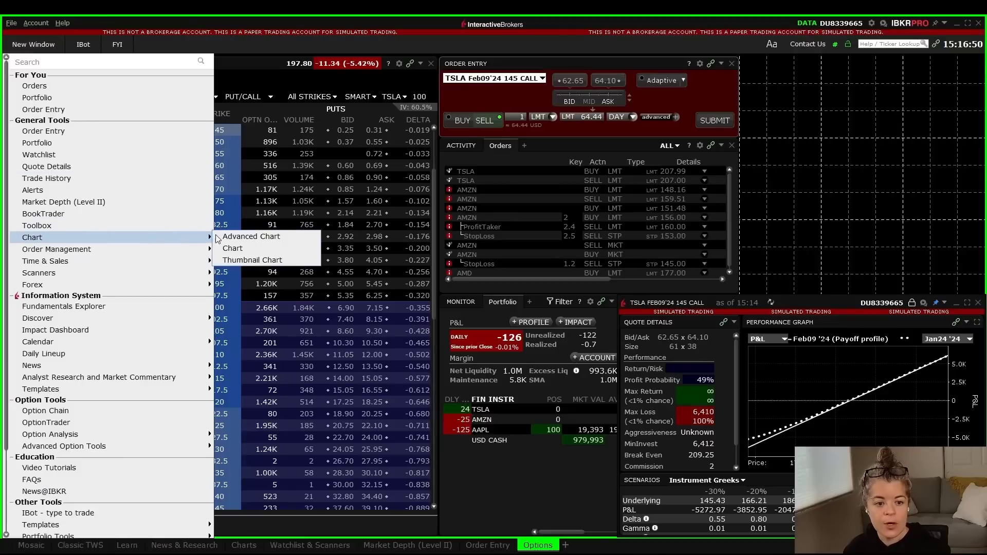
{"action": "left_click", "coordinate": [248, 261]}
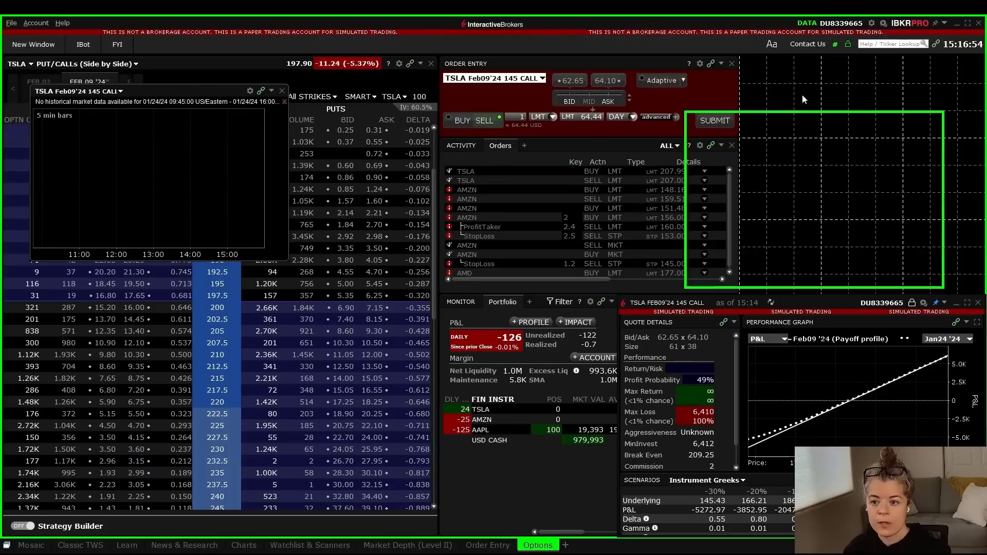
{"action": "left_click", "coordinate": [820, 82]}
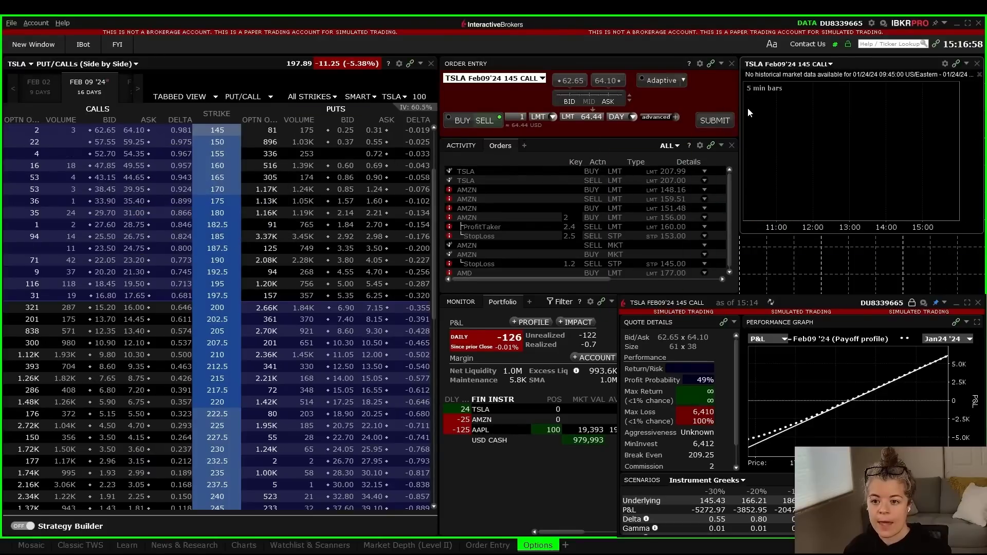
{"action": "left_click_drag", "start_coordinate": [831, 234], "coordinate": [833, 299]}
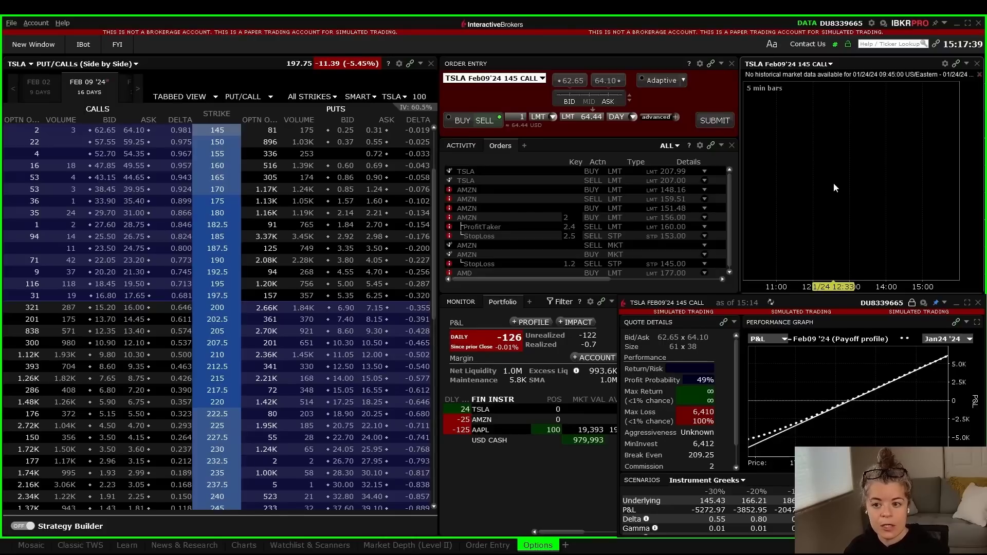
Link the thumbnail chart to the red group and switch its symbol to TSLA stock.
{"action": "left_click", "coordinate": [955, 65]}
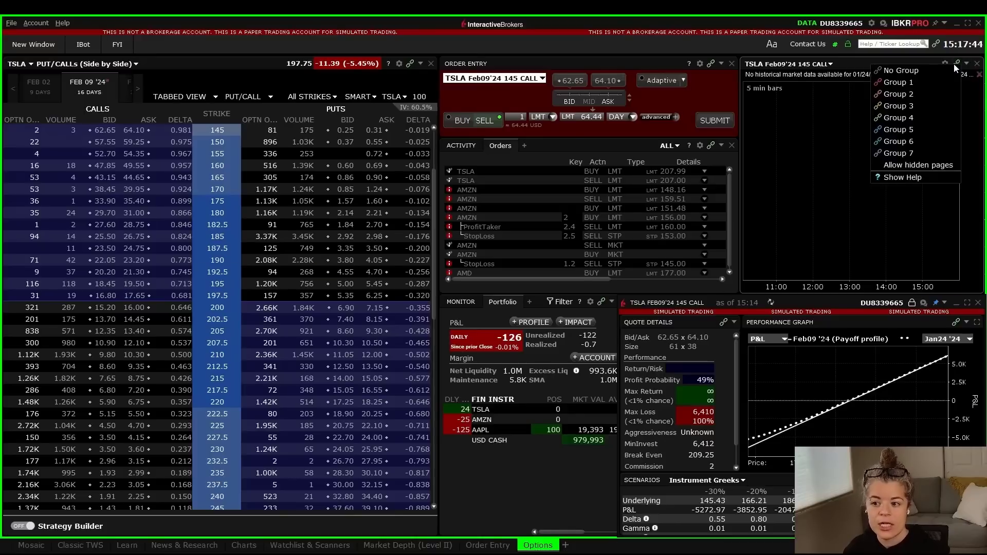
{"action": "left_click", "coordinate": [923, 80]}
{"action": "left_click", "coordinate": [787, 63]}
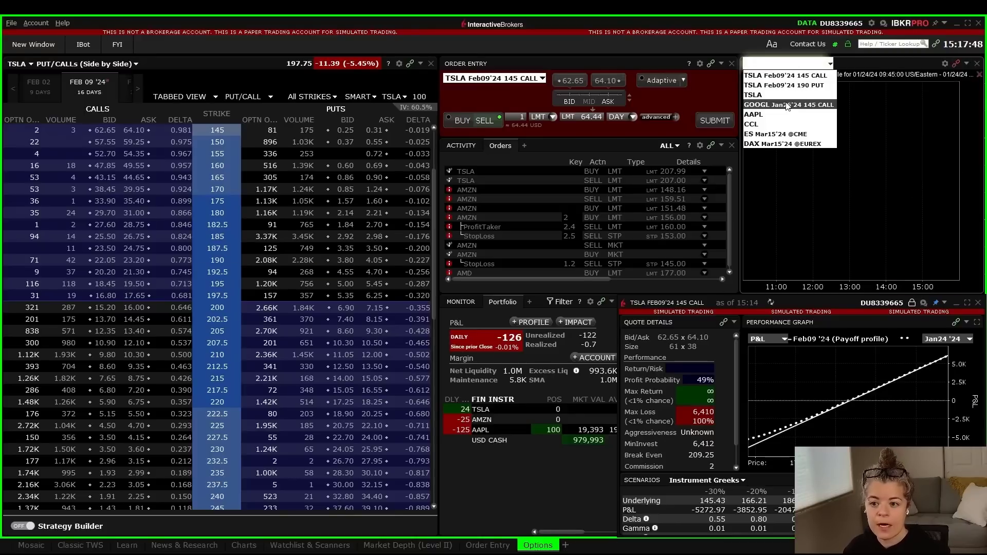
{"action": "left_click", "coordinate": [785, 95]}
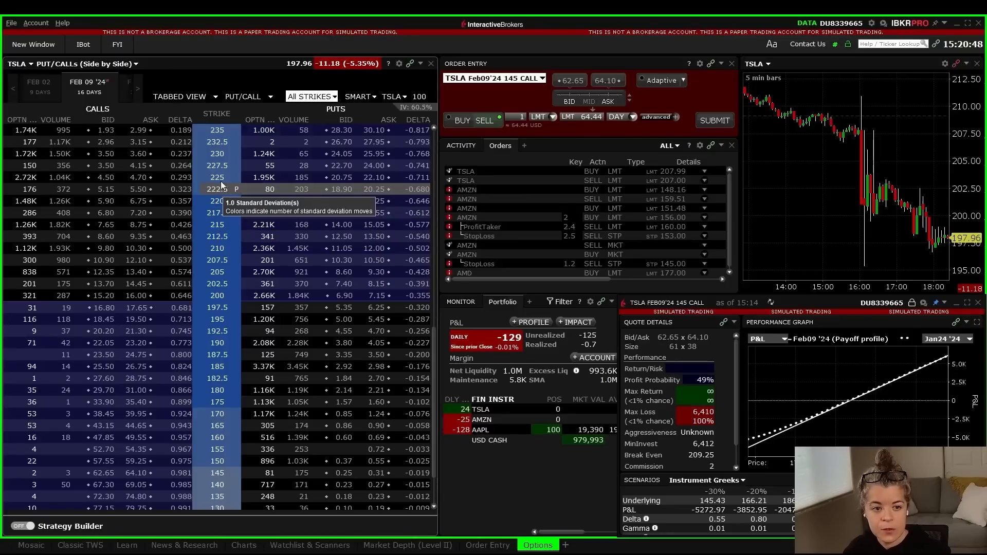
Change the TSLA option chain from Tabbed View to List View.
{"action": "left_click", "coordinate": [213, 97]}
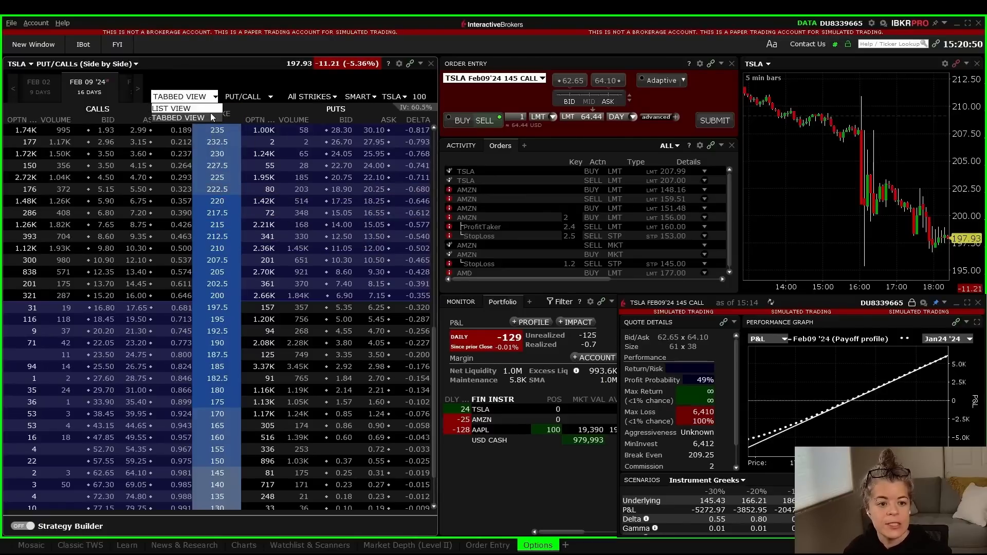
{"action": "left_click", "coordinate": [206, 109]}
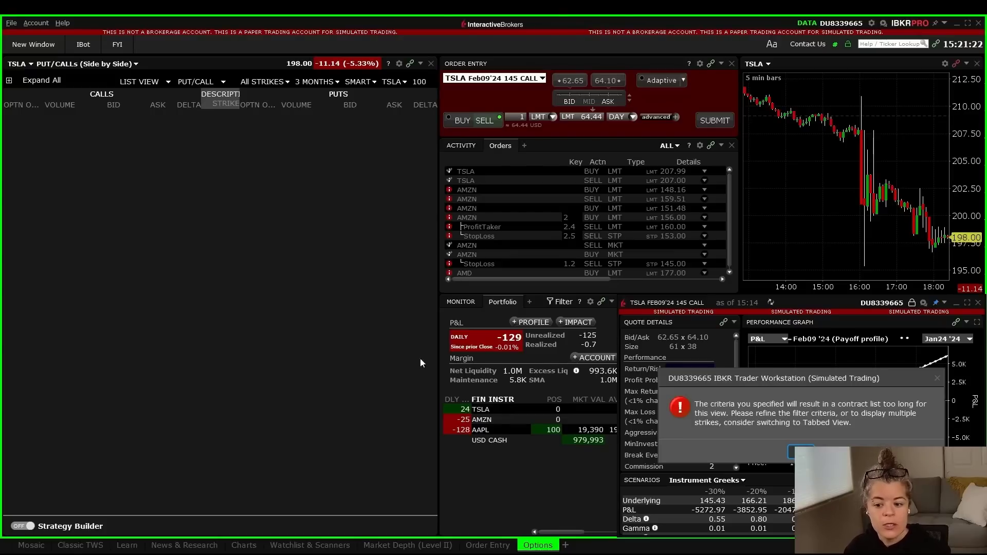
Dismiss the contract-list warning and show 10 strikes per expiry, giving TSLA strikes 187.5–210.
{"action": "left_click", "coordinate": [800, 451]}
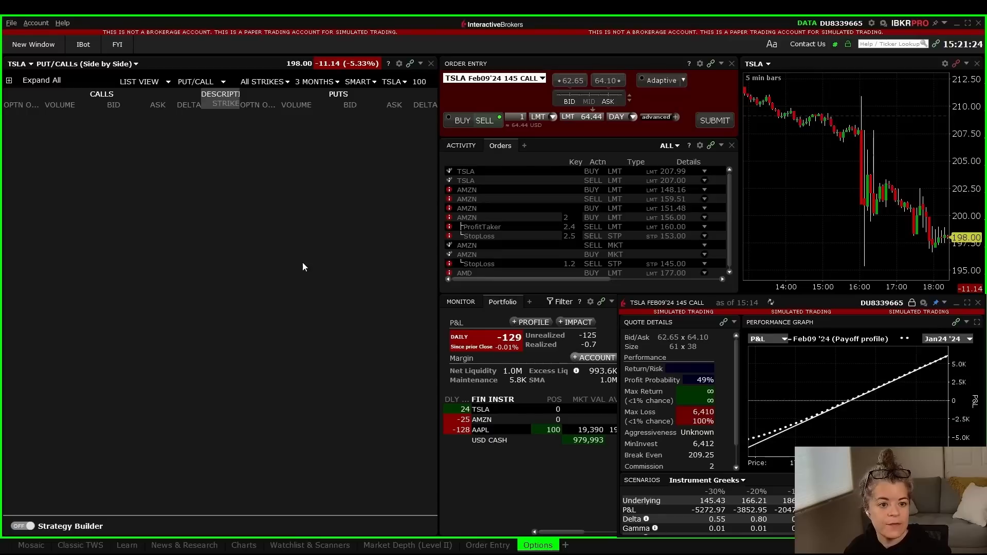
{"action": "left_click", "coordinate": [286, 83]}
{"action": "left_click", "coordinate": [251, 150]}
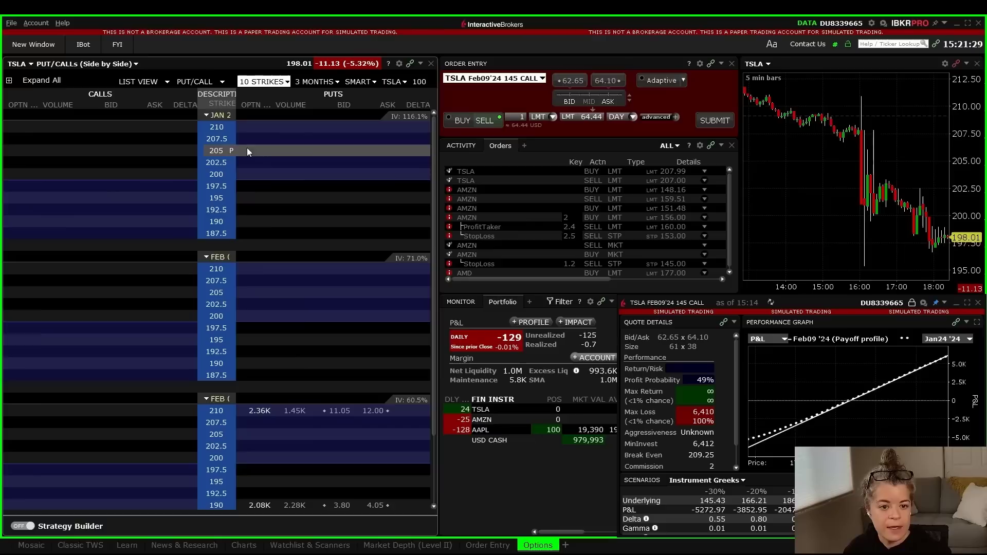